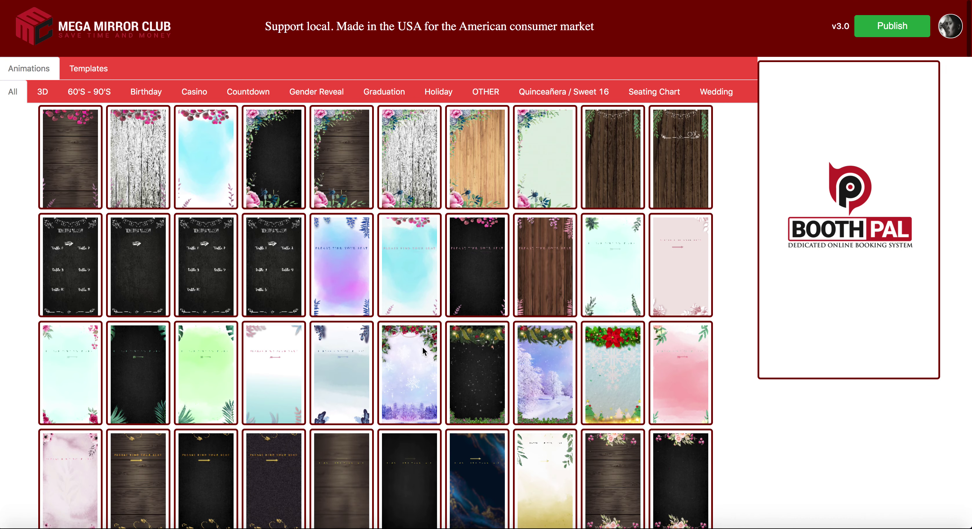
Load the white-wood template with pink flowers along its top into the editor.
left_click(144, 169)
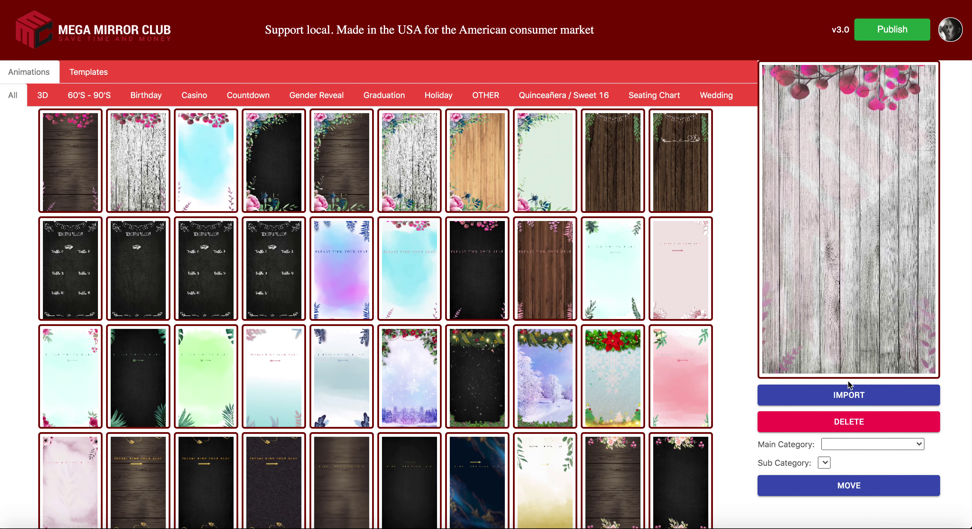
left_click(853, 395)
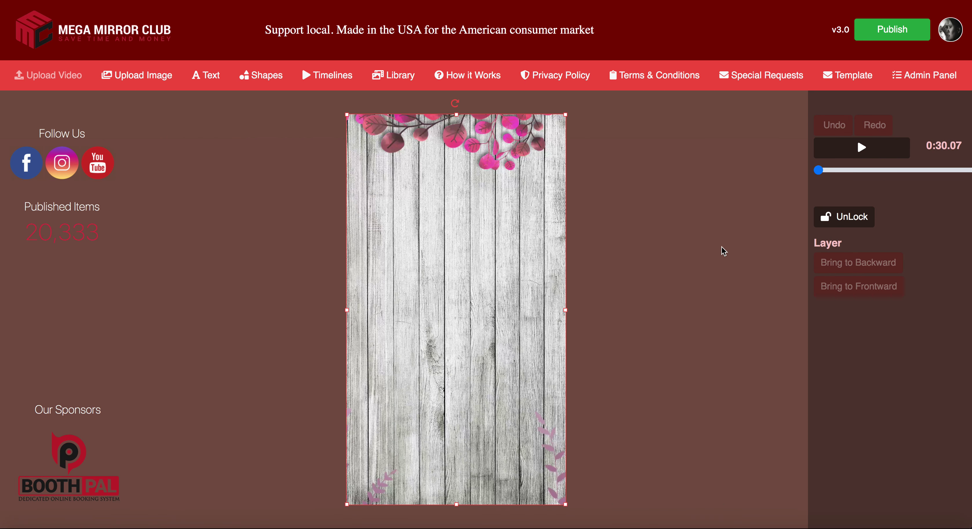
Add Sample.png, enlarged and moved down across the lower half of the background.
left_click(855, 152)
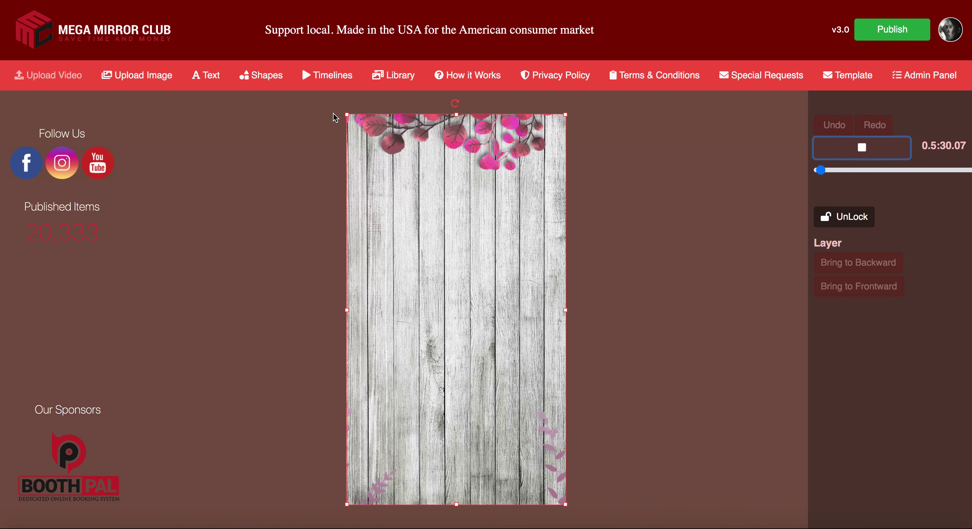
left_click(124, 76)
double_click(190, 54)
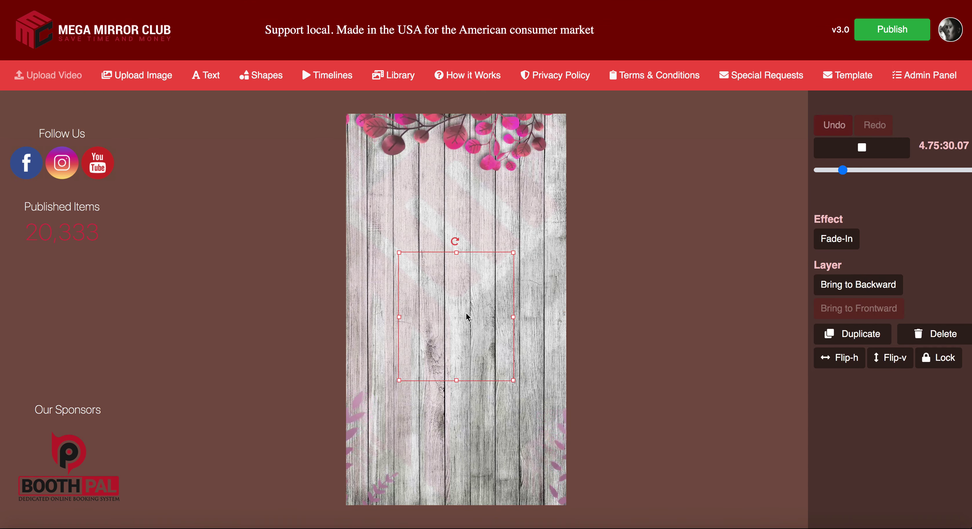
left_click_drag(513, 380, 601, 479)
left_click_drag(562, 449, 519, 493)
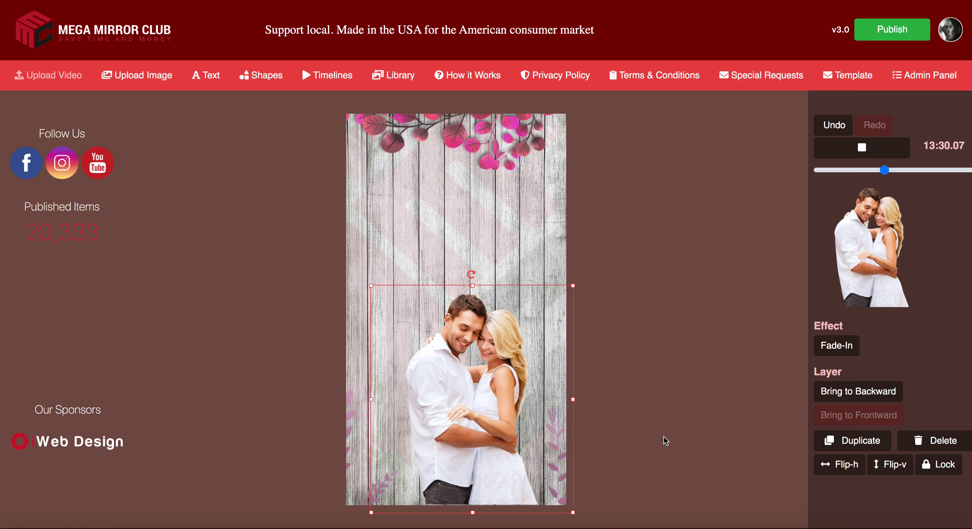
left_click(597, 391)
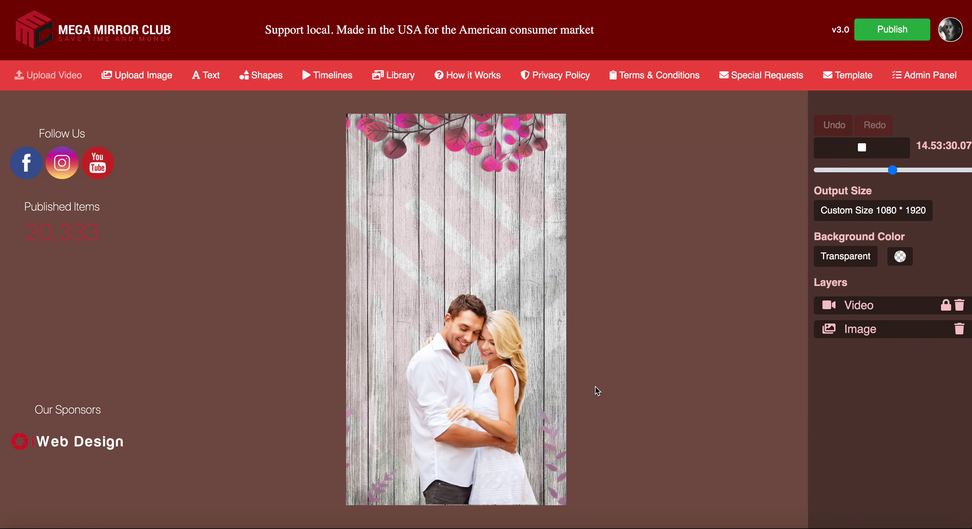
left_click(503, 387)
Give the couple photo a Fade-In effect and add a Sample Text heading.
left_click(836, 345)
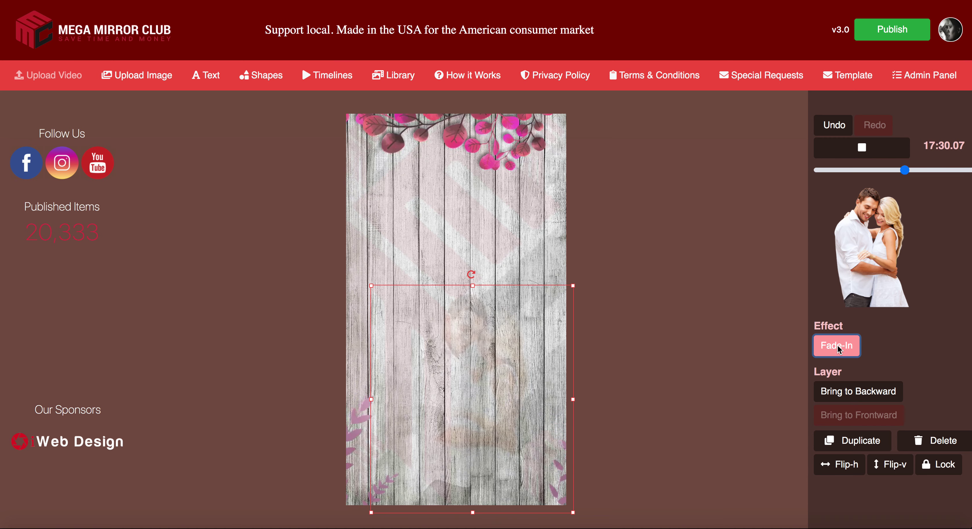
left_click(729, 339)
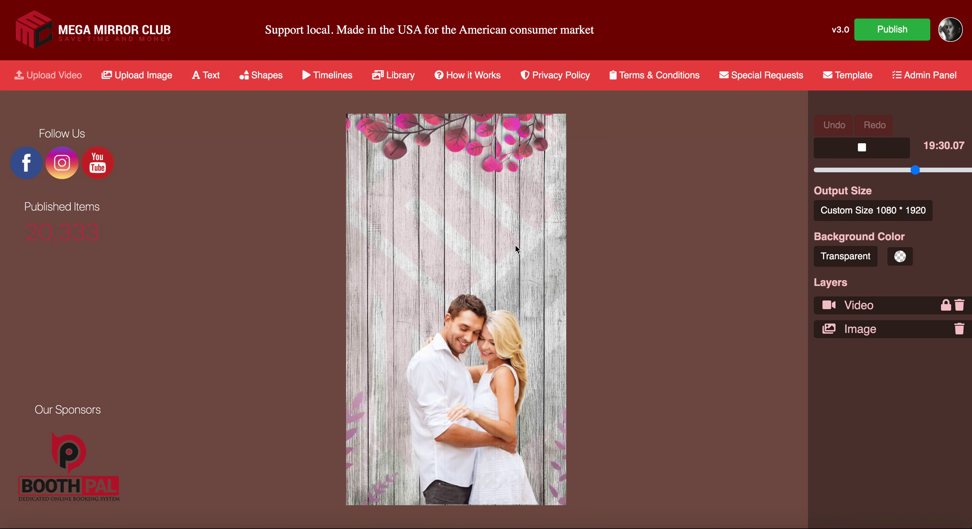
left_click(491, 349)
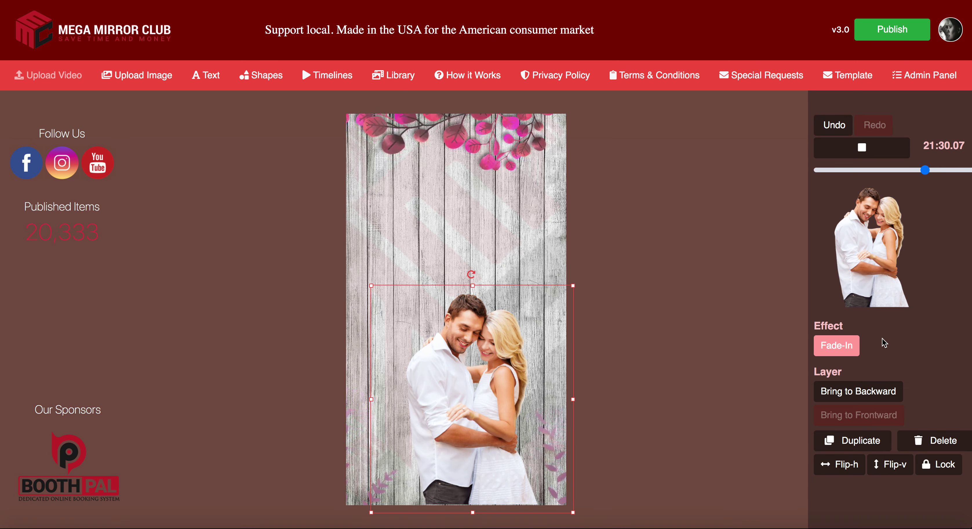
left_click(204, 77)
Move the sample text up near the top and retype it as the couple's names.
left_click_drag(466, 263, 467, 197)
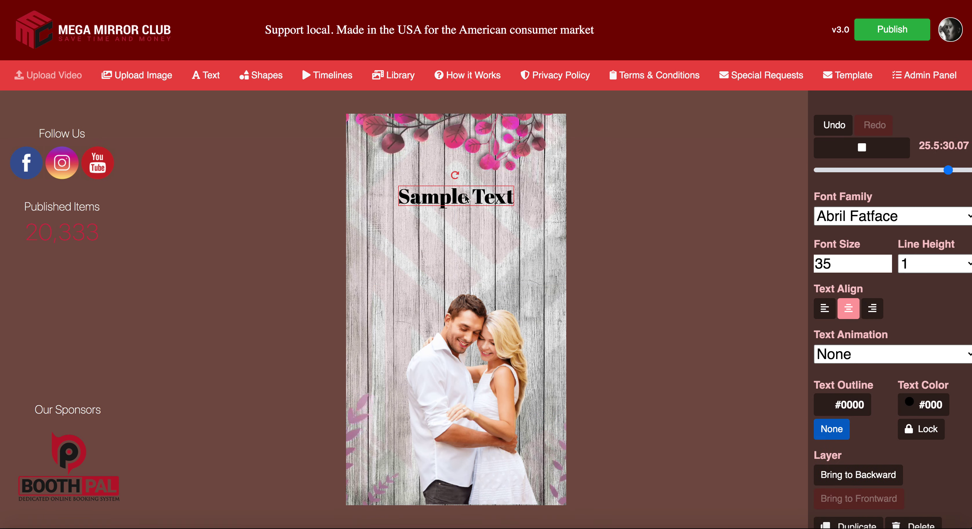
double_click(495, 198)
left_click_drag(423, 203, 530, 204)
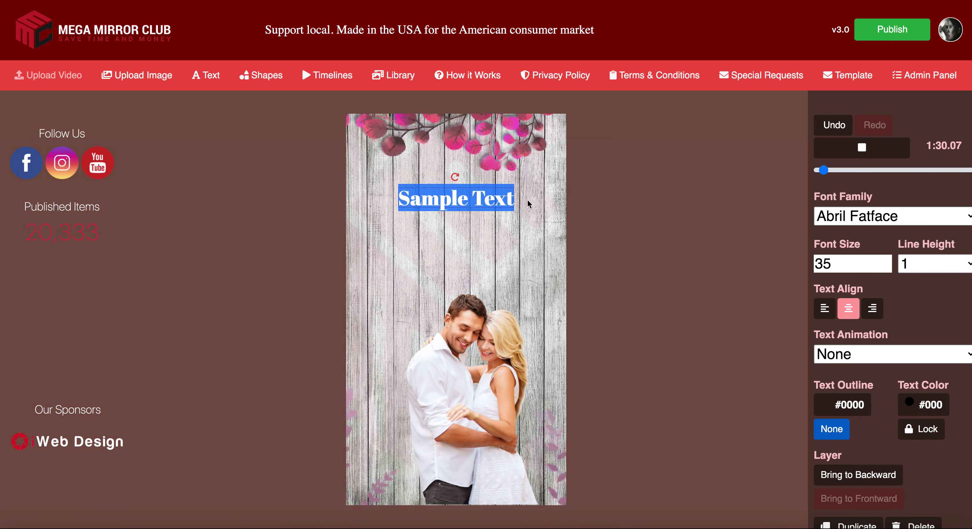
type("Dallas")
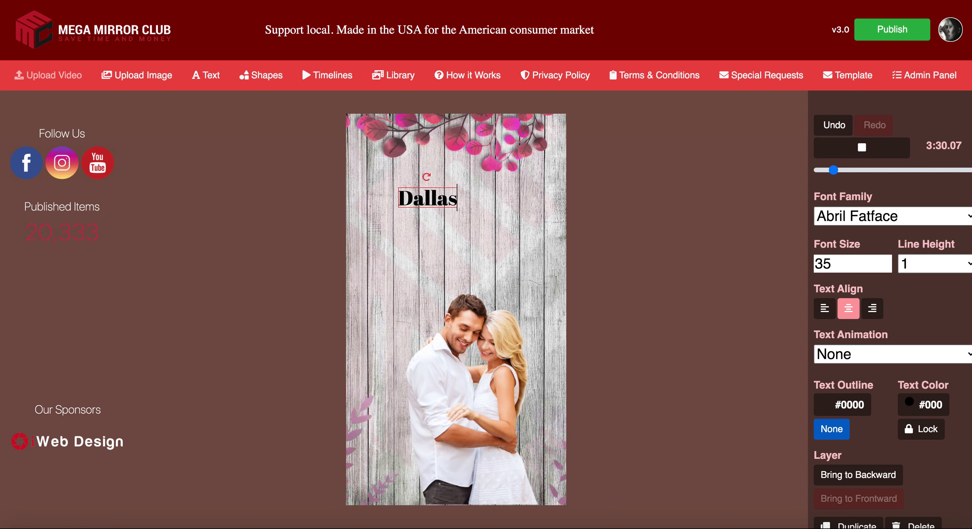
type(" & Justin's")
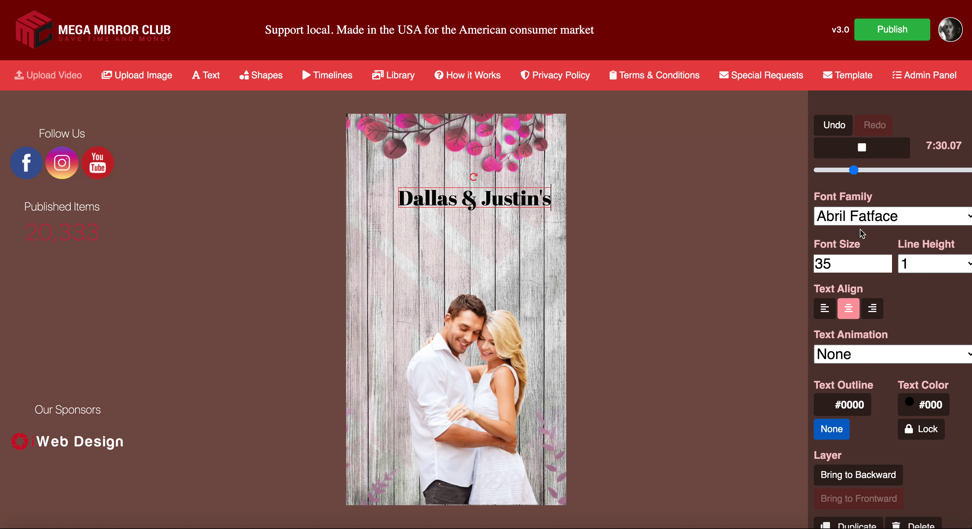
Set the names title to font size 48 and centre it near the top.
left_click_drag(853, 264, 803, 266)
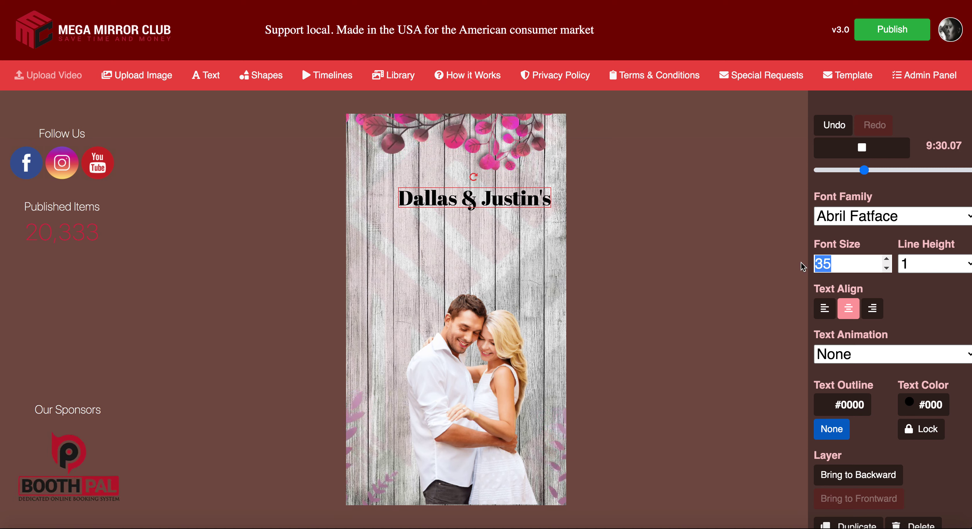
type("48")
left_click(527, 201)
left_click_drag(526, 201, 495, 183)
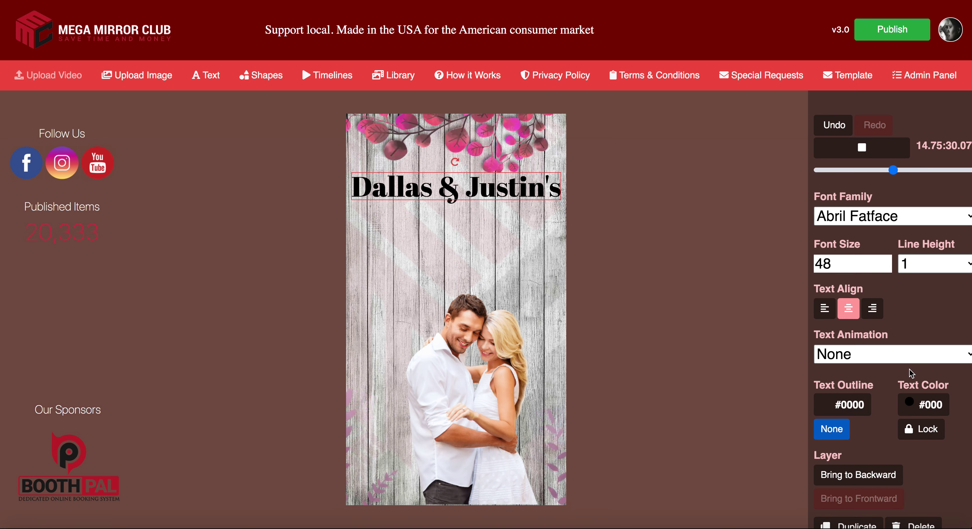
left_click(926, 405)
Colour the names title pink #E18AD2.
left_click(512, 226)
left_click(390, 219)
left_click(406, 215)
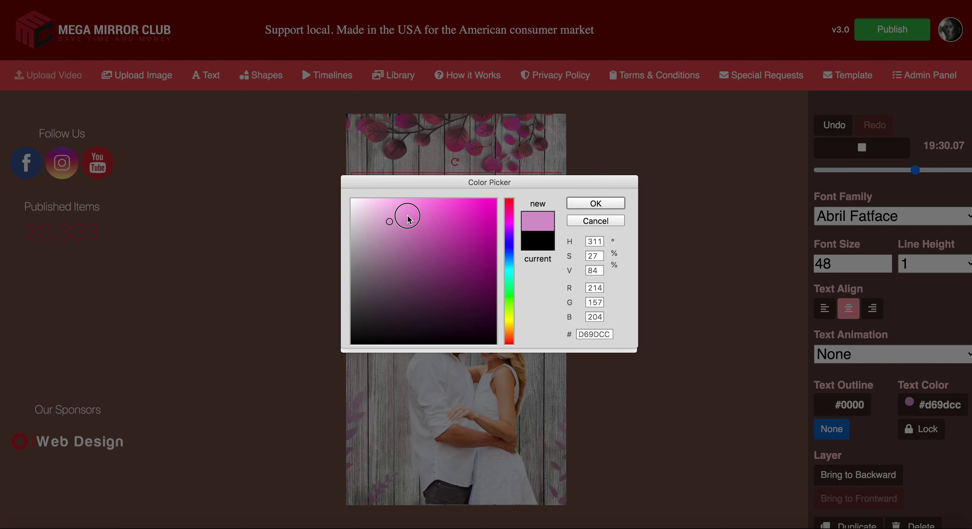
left_click(596, 203)
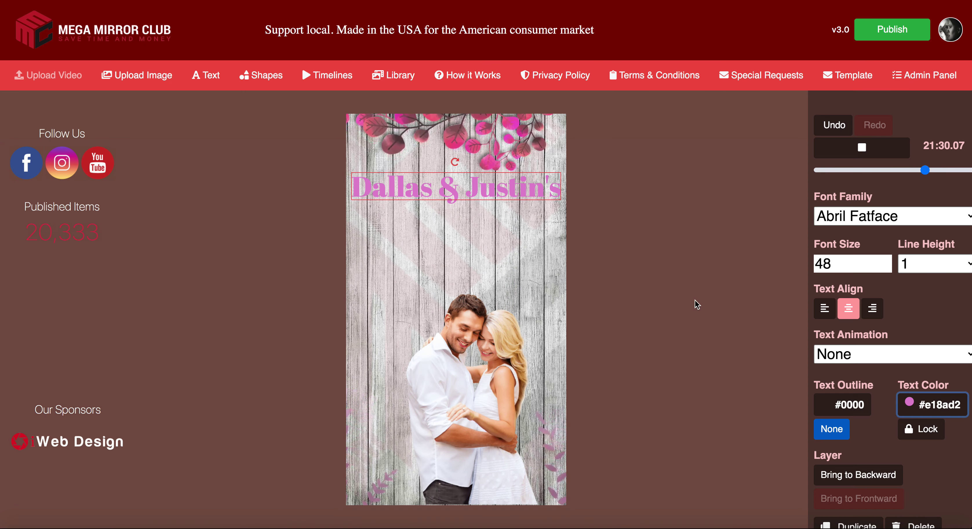
Give the names title a near-black #040000 outline.
left_click(849, 405)
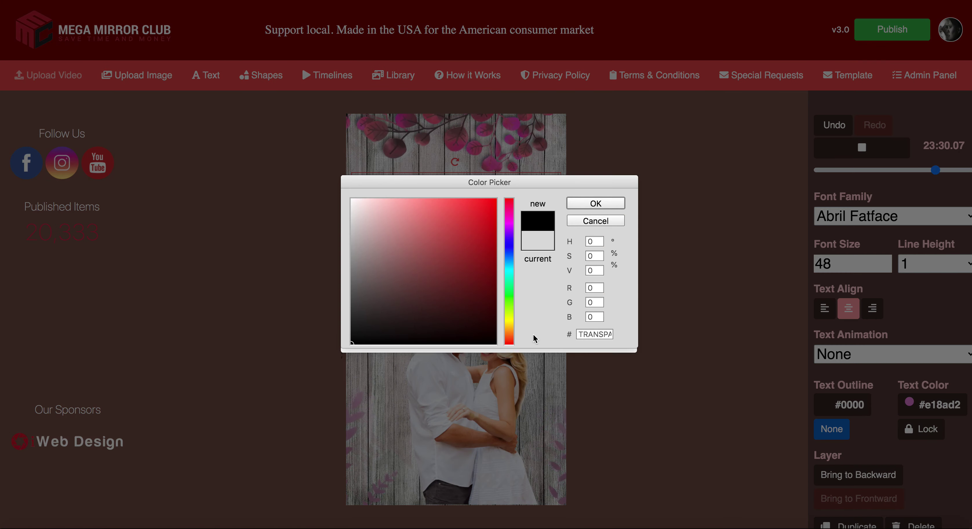
left_click(487, 343)
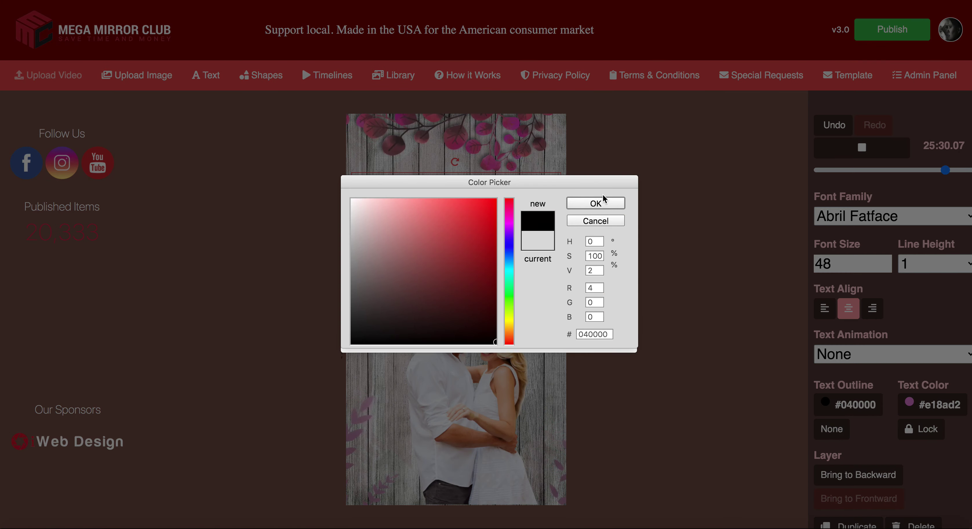
left_click(596, 203)
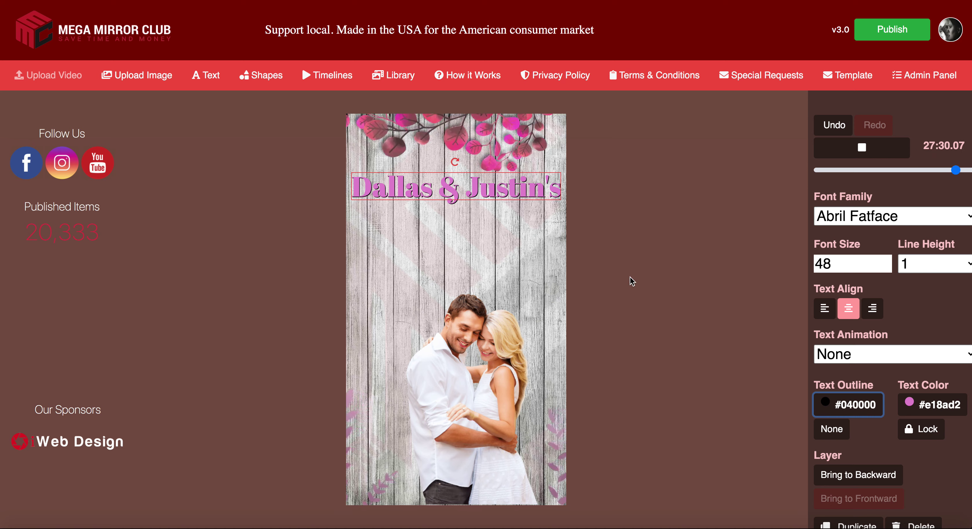
scroll(906, 491, "down", 1)
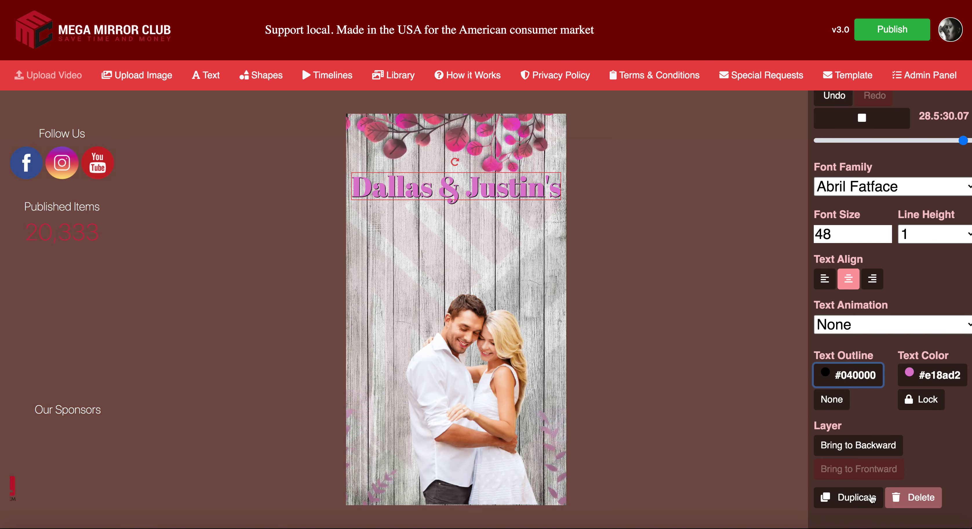
Duplicate the names title below it, set size 70, and retype it as WEDDING.
left_click(844, 497)
left_click_drag(480, 199, 469, 220)
left_click(817, 236)
double_click(817, 236)
type("70")
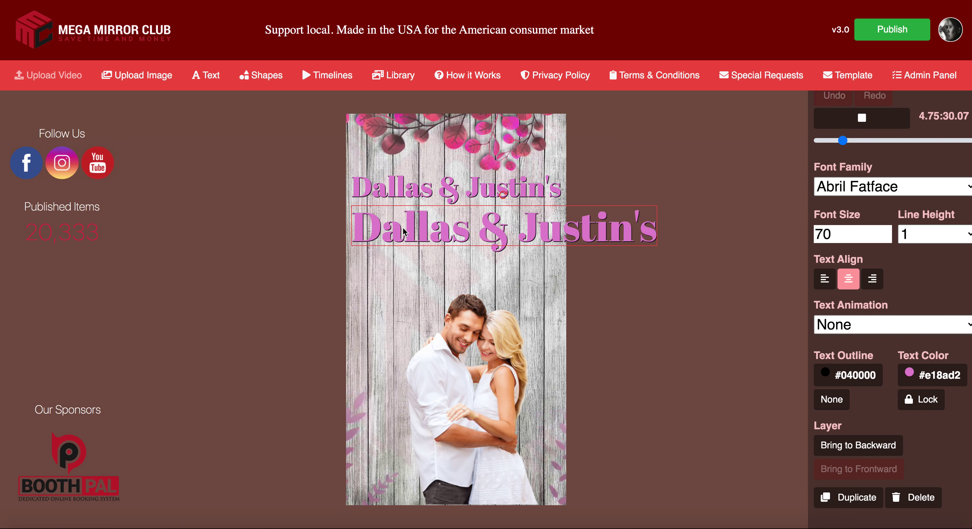
left_click_drag(350, 225, 669, 229)
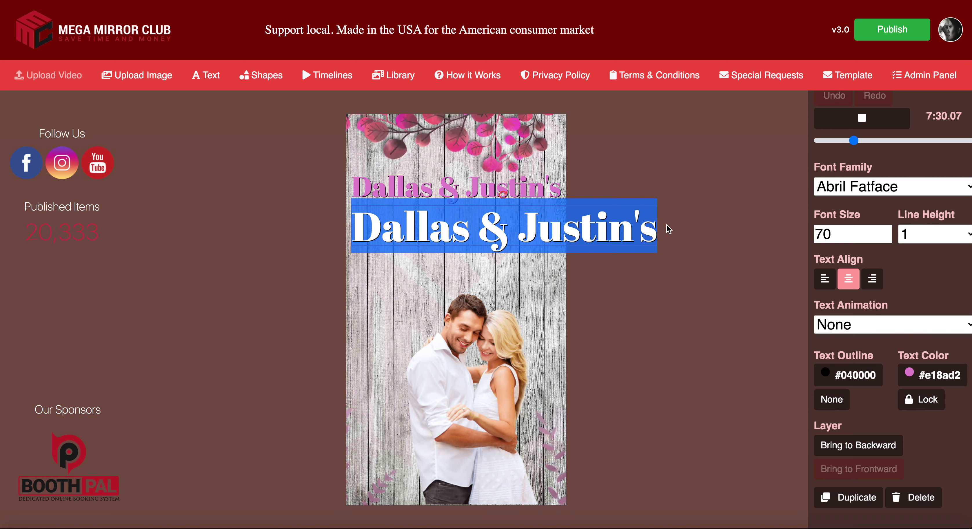
type("WE")
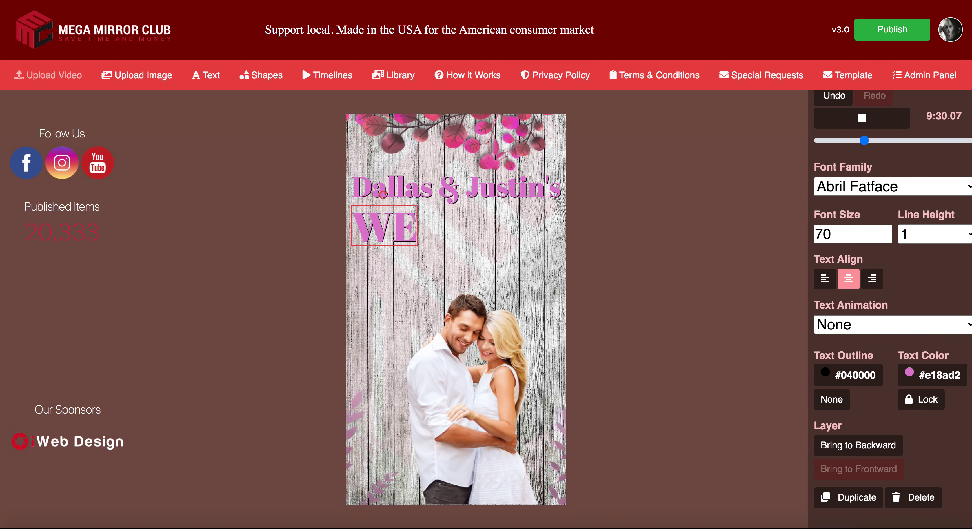
type("DDING")
left_click_drag(495, 236, 509, 237)
left_click(510, 238)
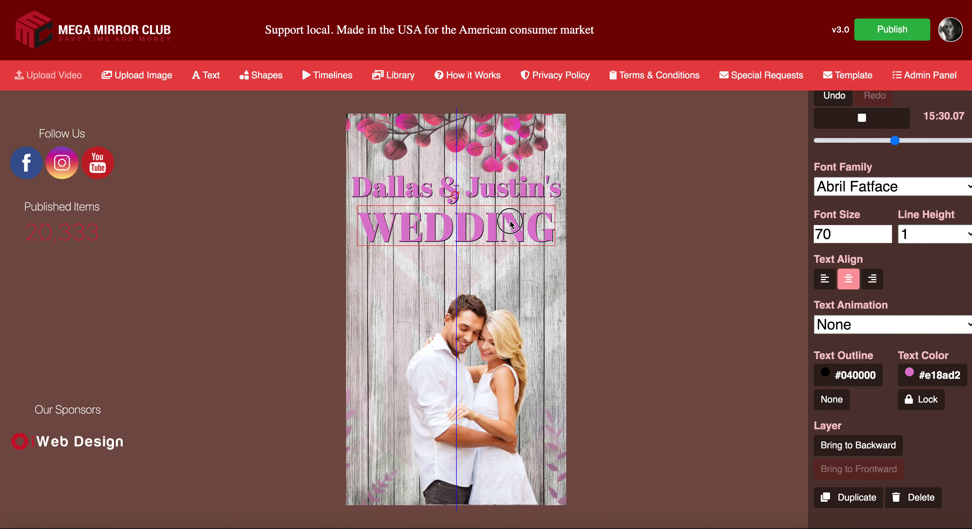
Colour the WEDDING text mauve #BBA3B6.
left_click(936, 373)
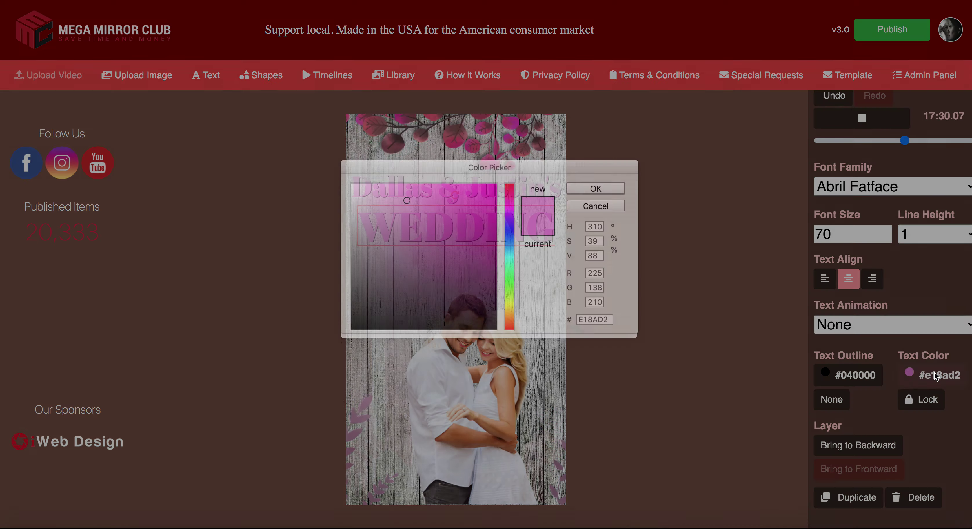
left_click(385, 236)
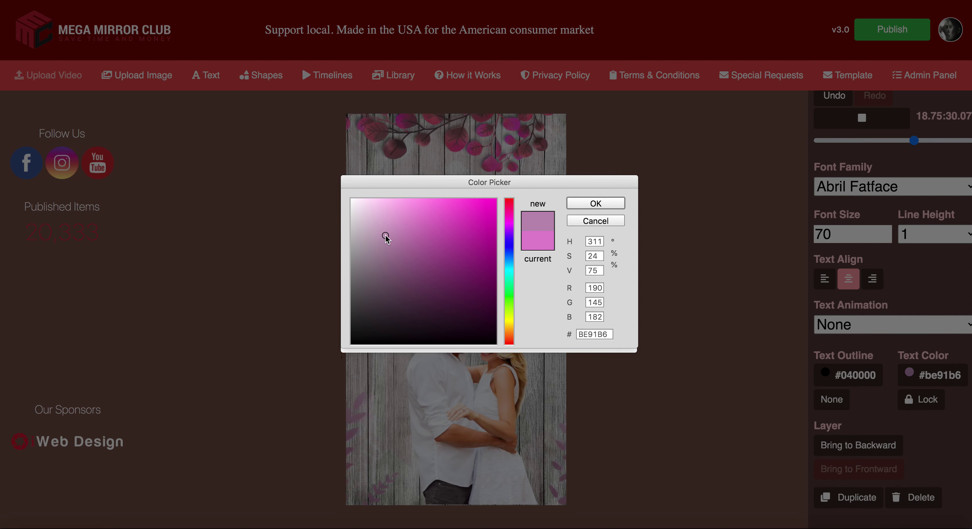
left_click(370, 240)
left_click(600, 203)
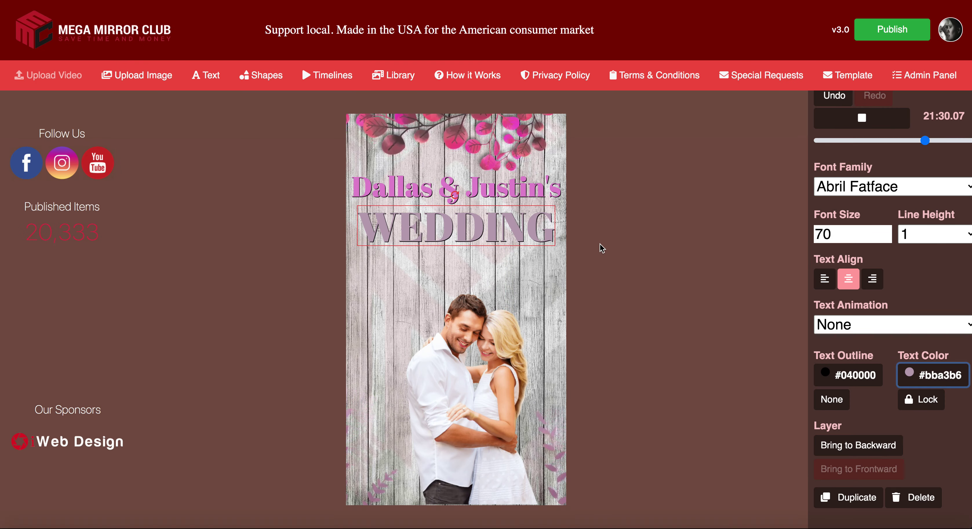
left_click(848, 374)
left_click(740, 349)
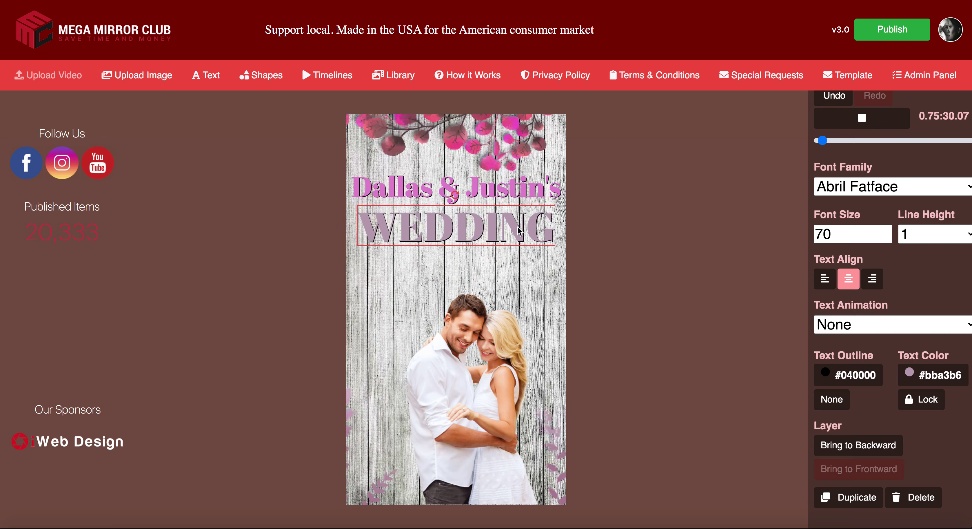
left_click(482, 392)
Set the names title's text animation to Fade and WEDDING's to Wipe, nudging WEDDING up.
left_click(491, 188)
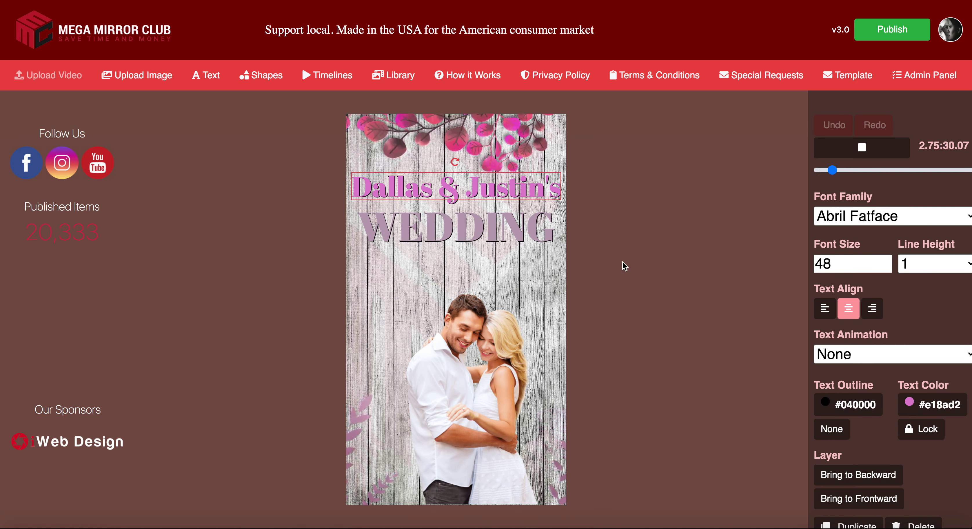
left_click(838, 350)
left_click(859, 376)
left_click(506, 231)
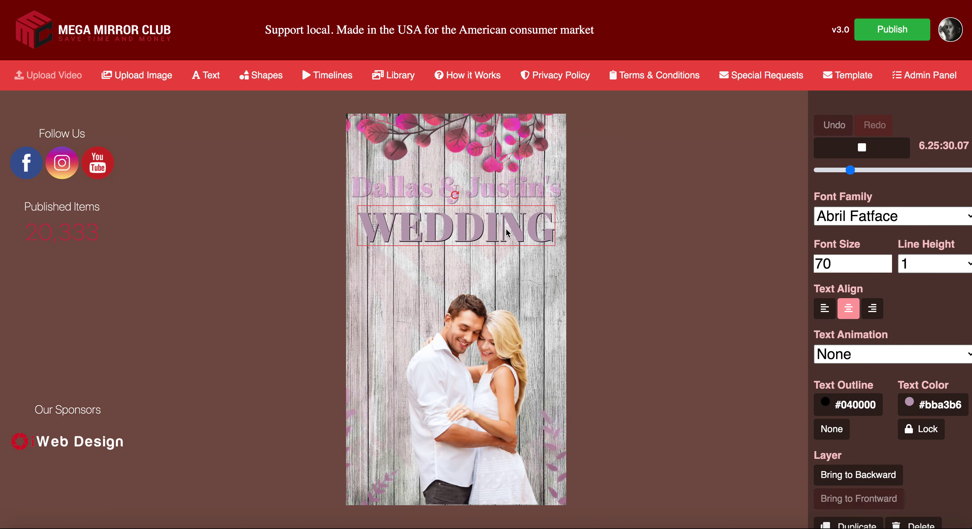
left_click(868, 355)
left_click(866, 395)
left_click(694, 269)
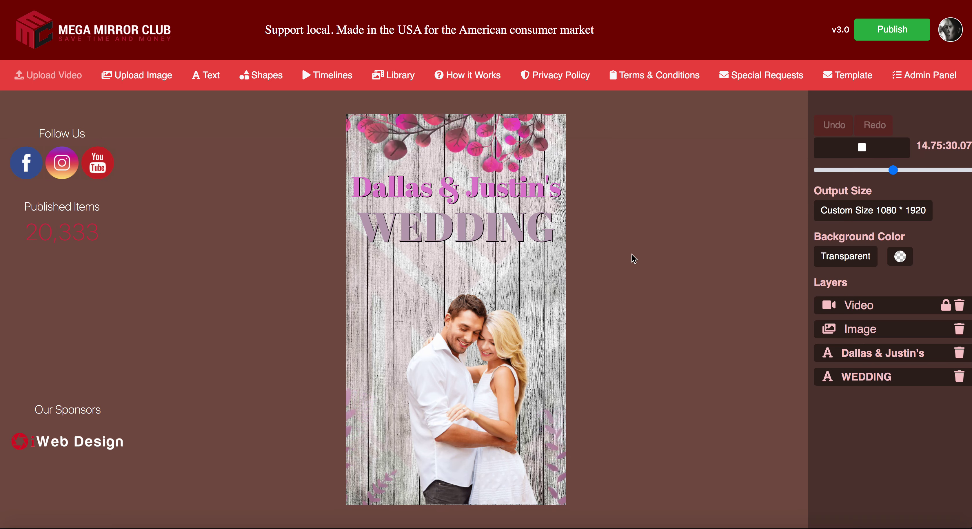
left_click(540, 229)
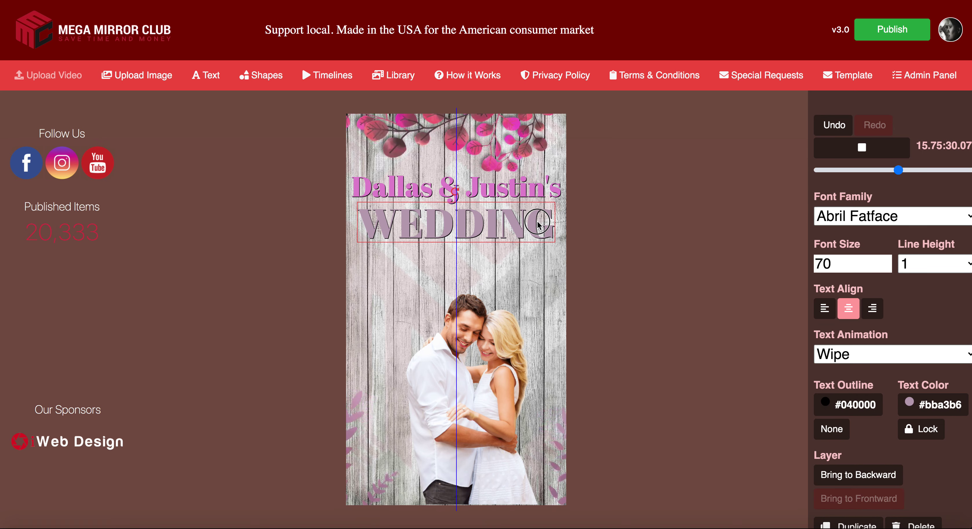
left_click(537, 197)
left_click_drag(536, 232, 536, 232)
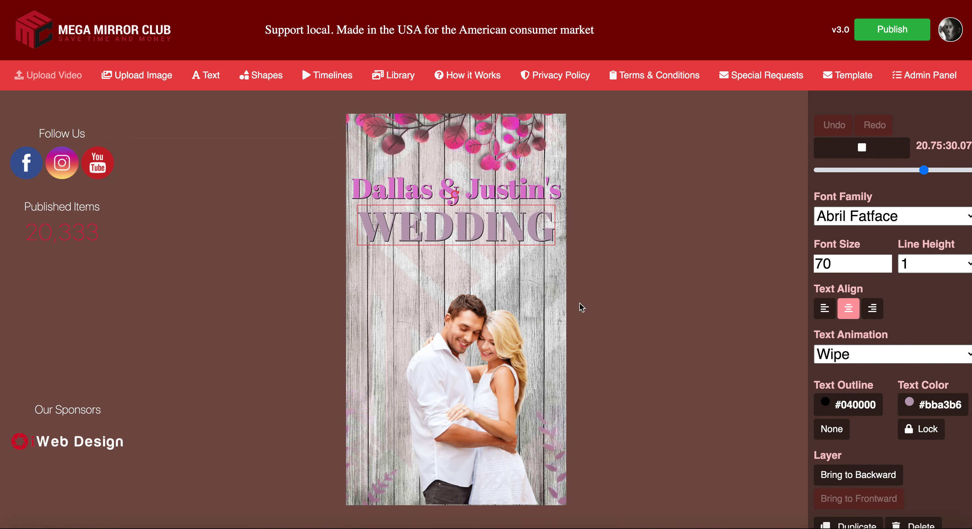
Enlarge the couple photo slightly from its top-left corner and reposition it.
left_click(483, 341)
left_click_drag(369, 274, 355, 260)
left_click_drag(427, 315, 430, 320)
left_click(673, 325)
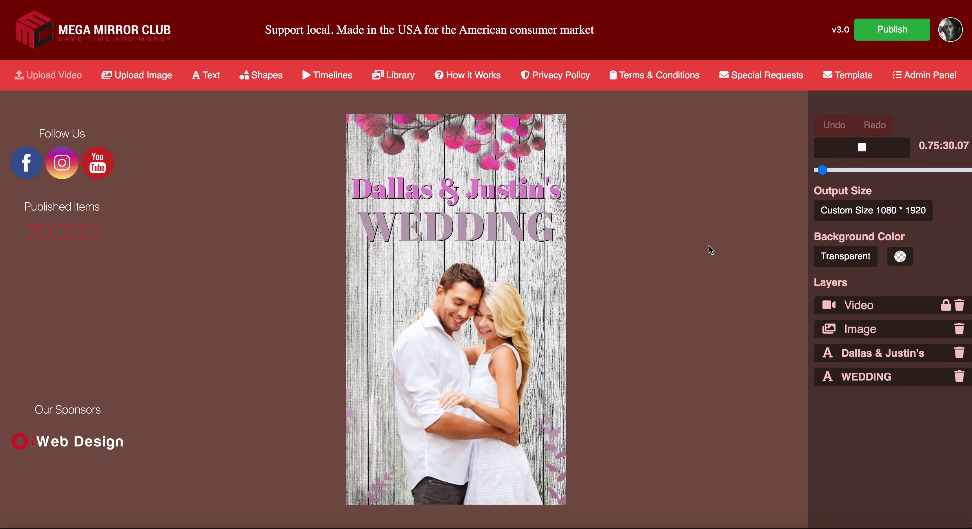
left_click(652, 306)
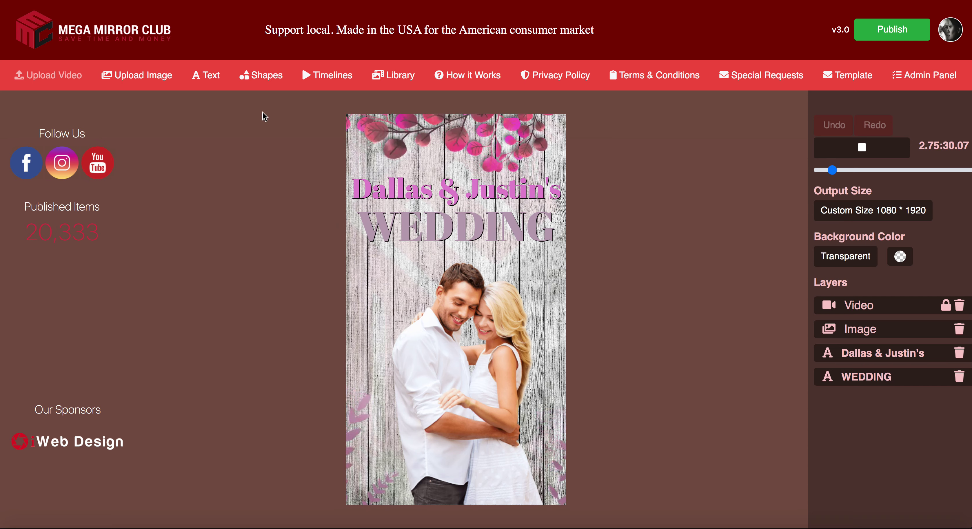